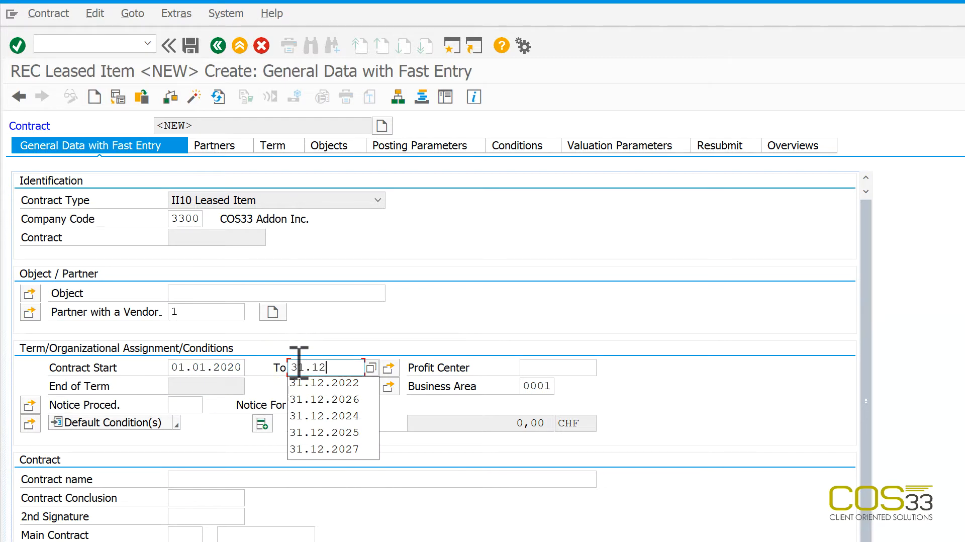
Complete the contract end date as 31.12.2023 and name the contract "Automatic Leasing Contract Valuation with CS336".
{"action": "left_click", "coordinate": [196, 479]}
{"action": "type", "text": "Au"}
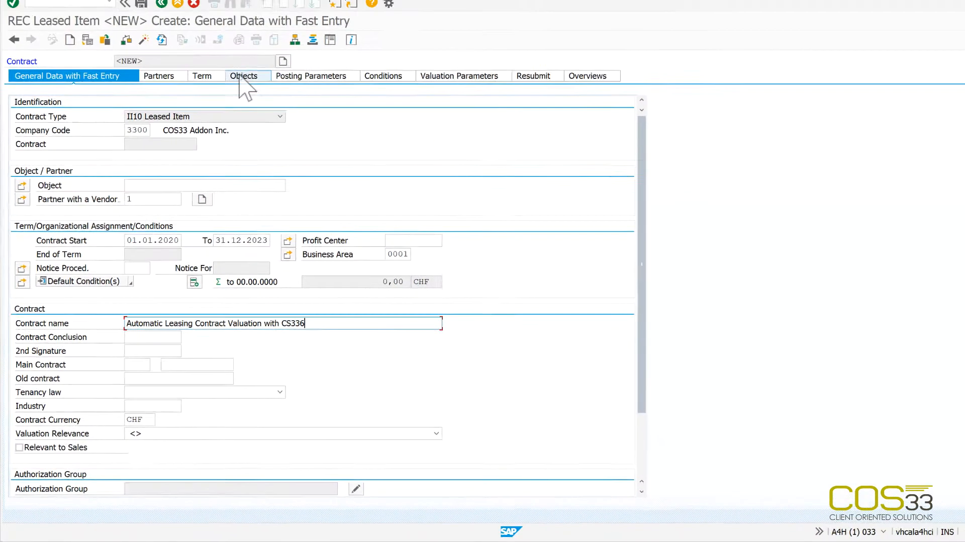
Add a contract object of type J4 named "Leased item" to the contract, with account assignment CTR 3300/1000.
{"action": "left_click", "coordinate": [241, 77]}
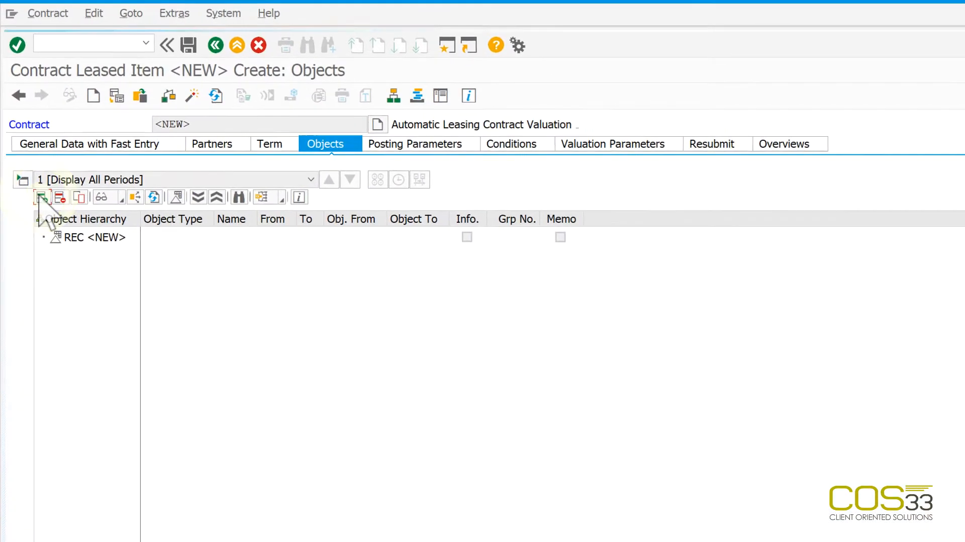
{"action": "left_click", "coordinate": [41, 197]}
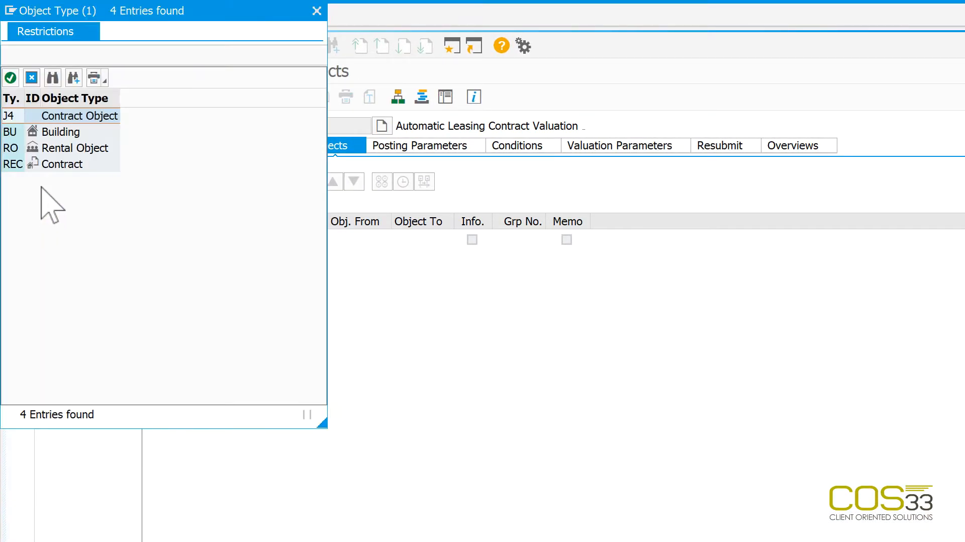
{"action": "left_click", "coordinate": [39, 116]}
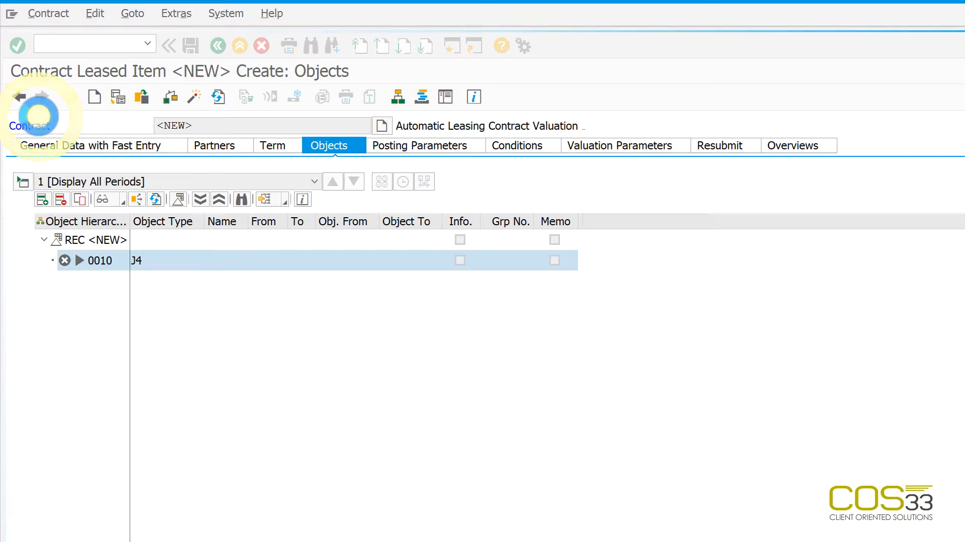
{"action": "left_click", "coordinate": [236, 459]}
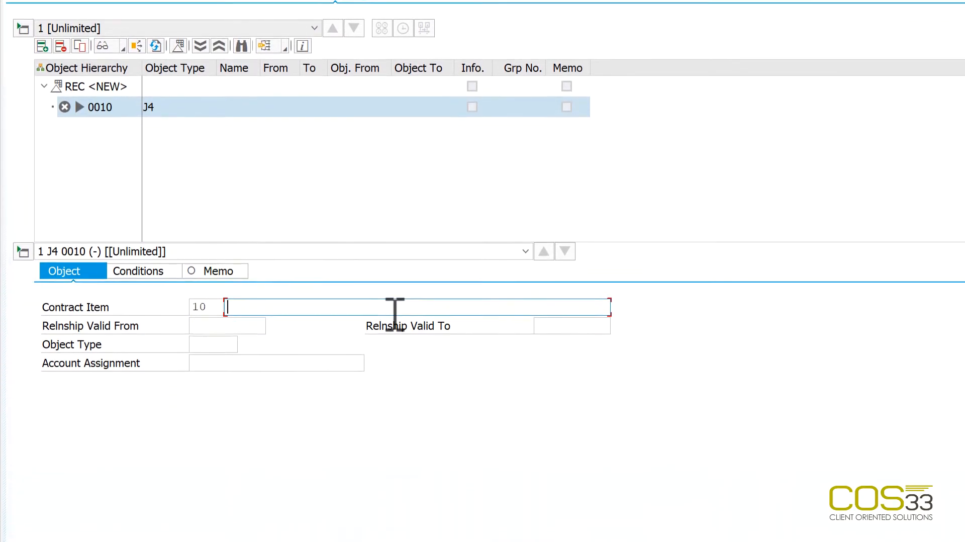
{"action": "type", "text": "Leased item"}
{"action": "left_click", "coordinate": [347, 361]}
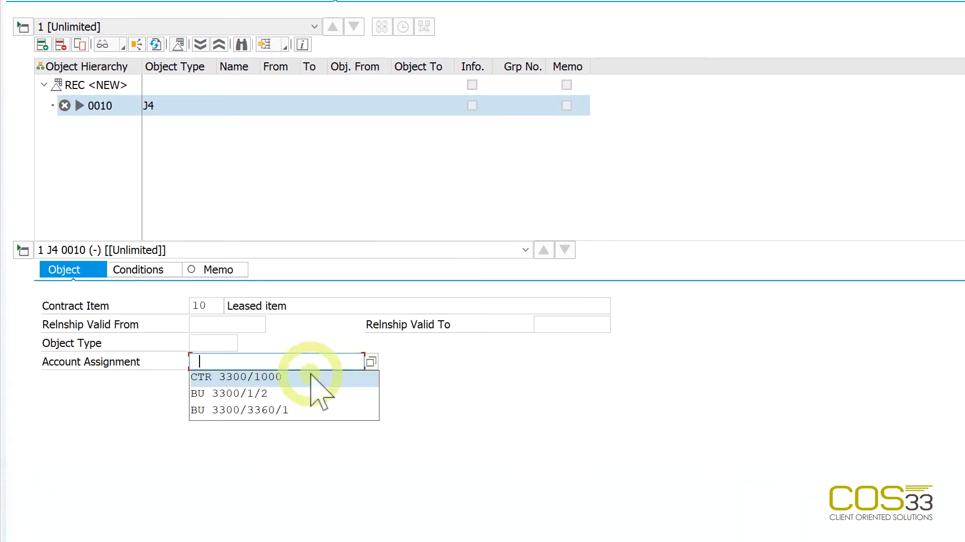
{"action": "left_click", "coordinate": [312, 372]}
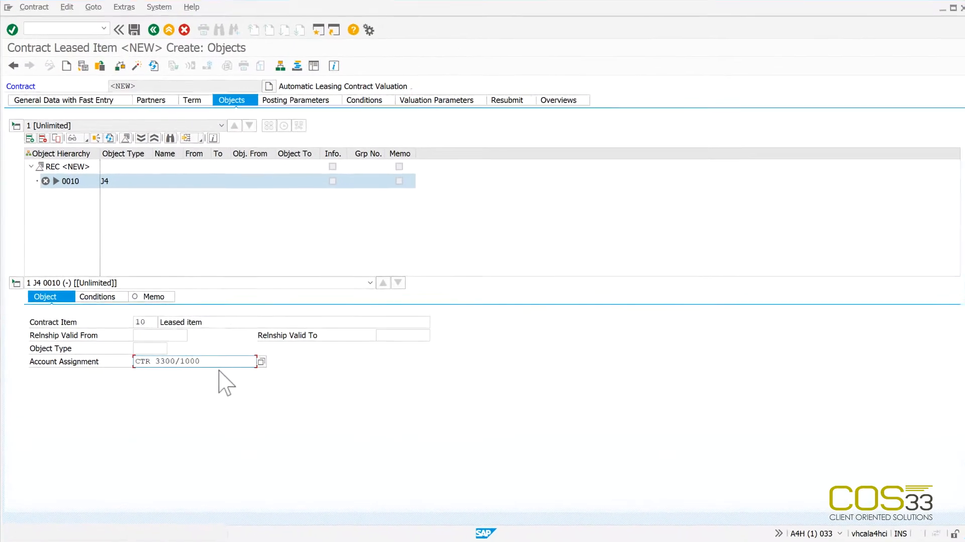
Insert the V100 Financial Rate condition into the contract and set its unit price to 300.
{"action": "left_click", "coordinate": [360, 102]}
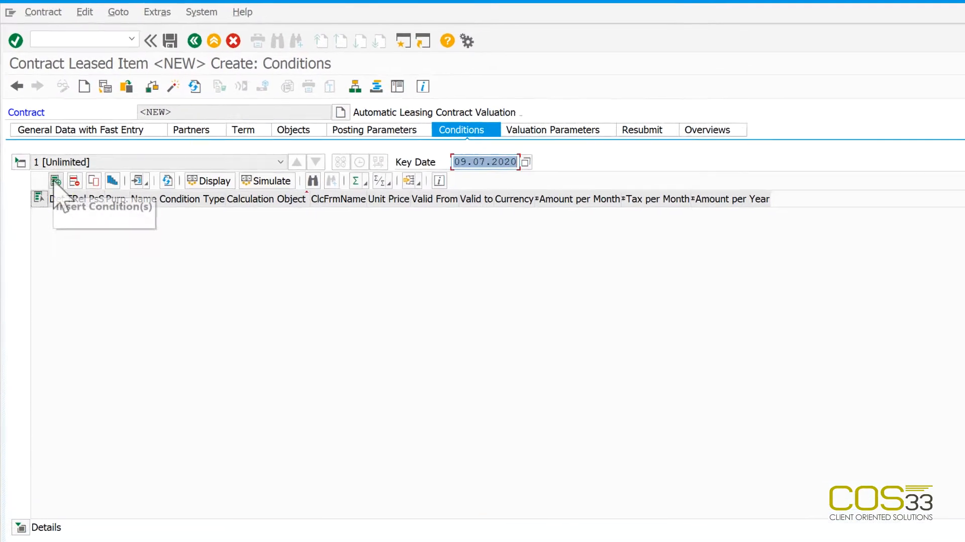
{"action": "left_click", "coordinate": [55, 181]}
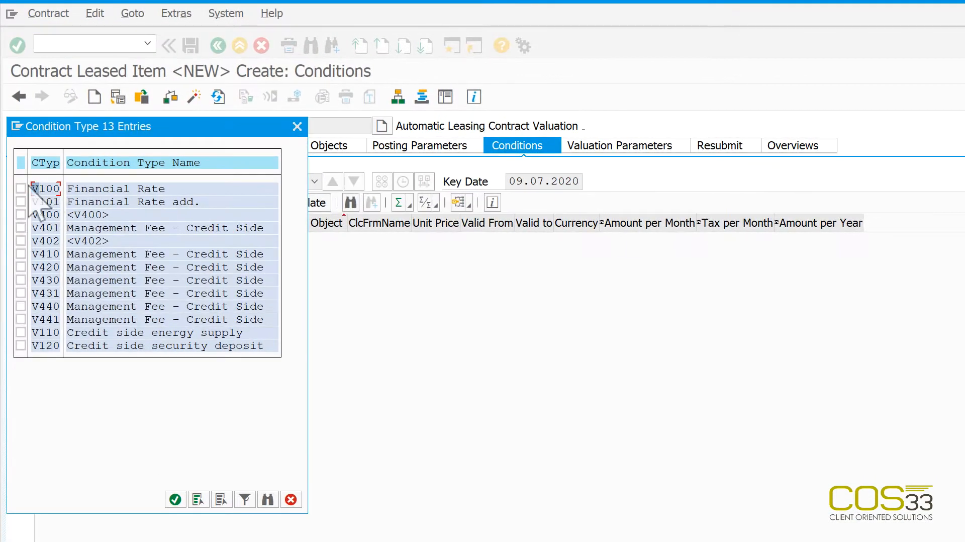
{"action": "left_click", "coordinate": [20, 188]}
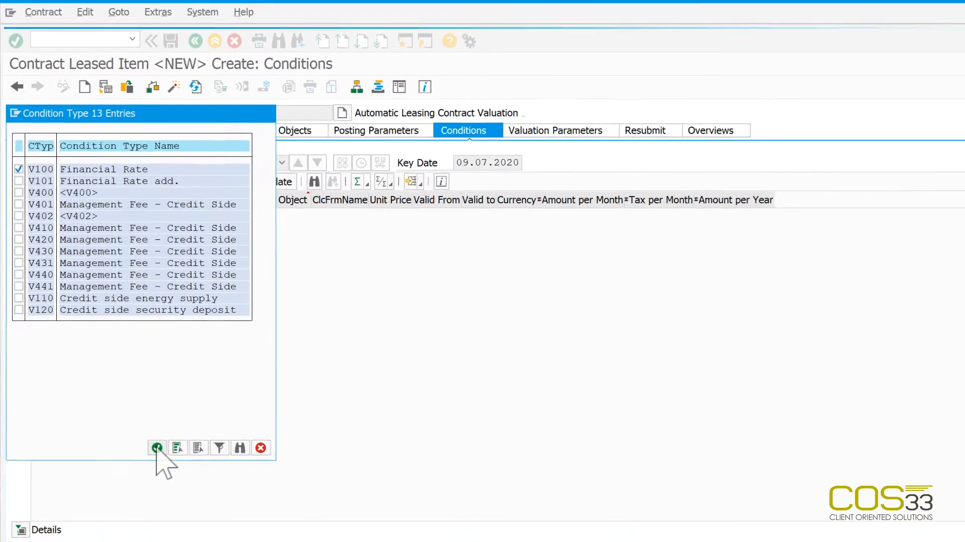
{"action": "left_click", "coordinate": [157, 447]}
{"action": "left_click", "coordinate": [194, 348]}
{"action": "type", "text": "300"}
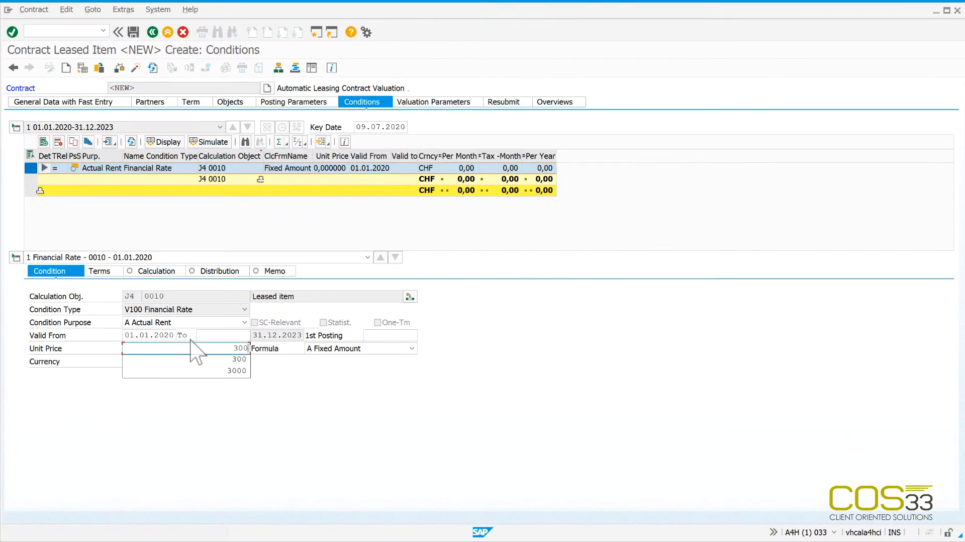
Go to the new contract's valuation parameters, activate the contract and save it.
{"action": "left_click", "coordinate": [417, 102]}
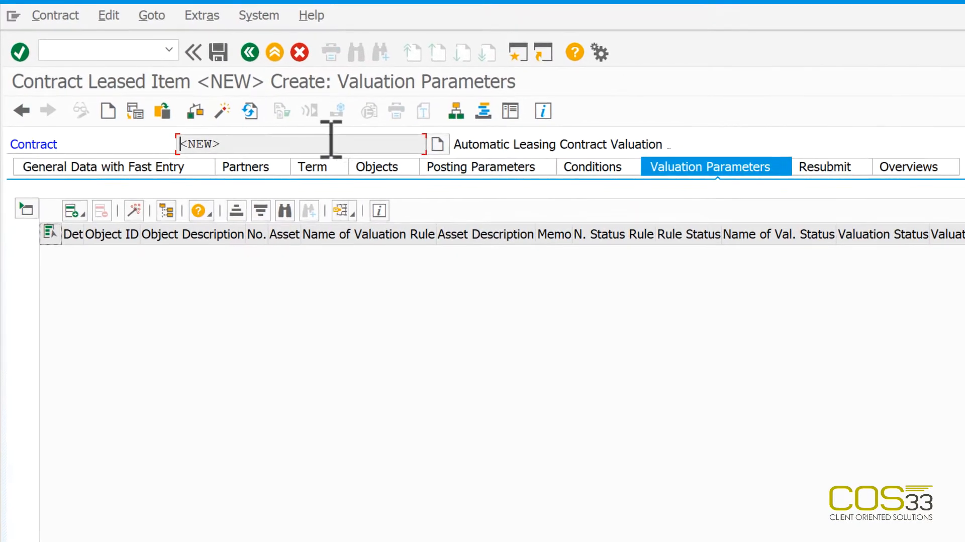
{"action": "left_click", "coordinate": [227, 115]}
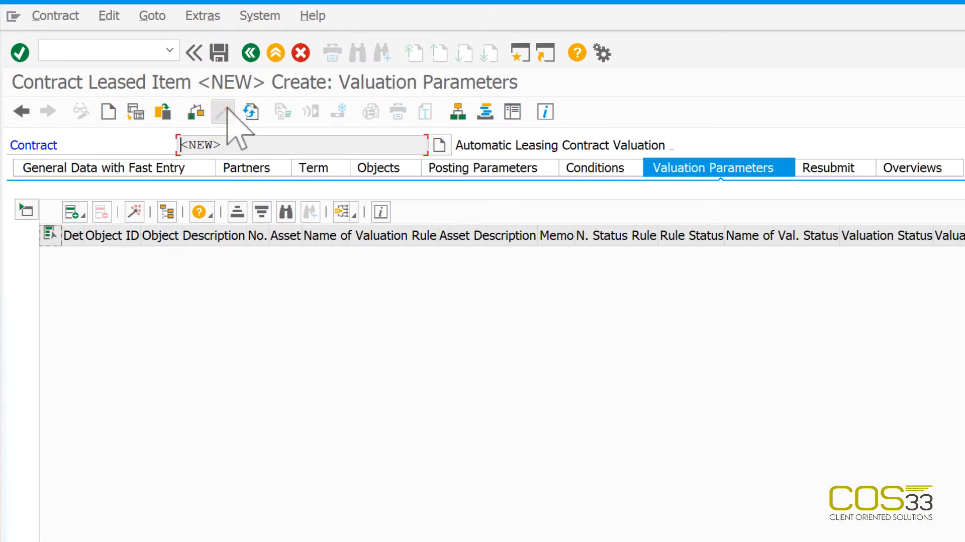
{"action": "left_click", "coordinate": [218, 53]}
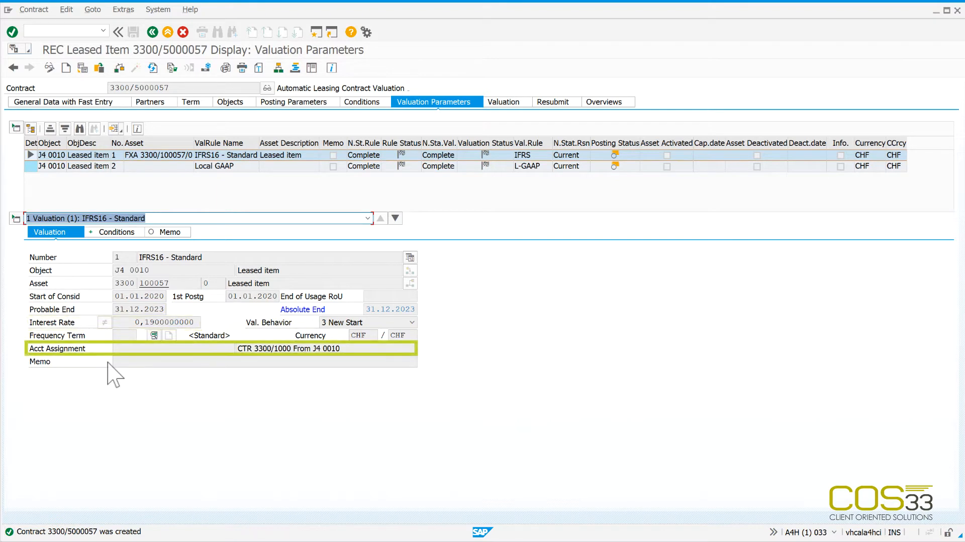
Show the valuation parameter details of the Local GAAP rule.
{"action": "left_click", "coordinate": [31, 167]}
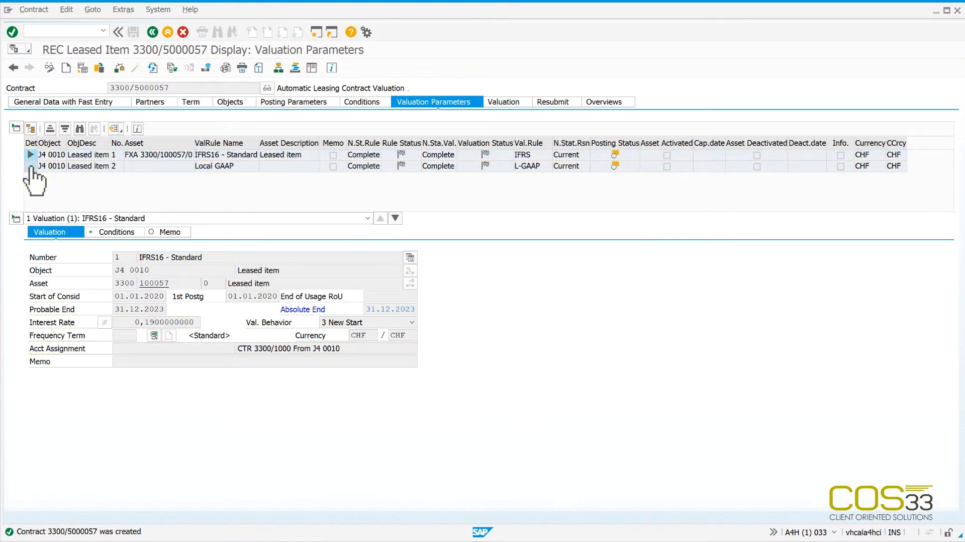
{"action": "left_click", "coordinate": [31, 166]}
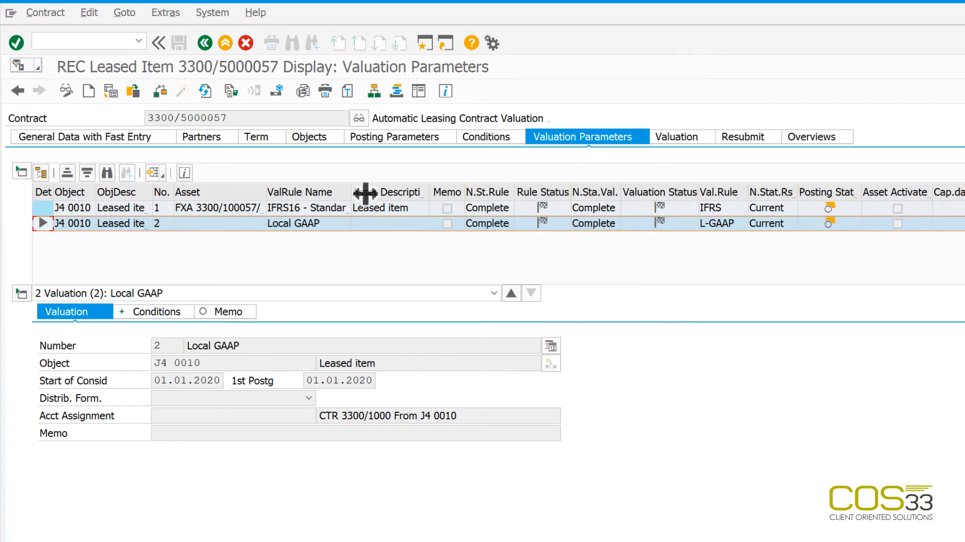
Review the asset, depreciation, clearing and interest values in the valuation result of the IFRS16 - Standard rule.
{"action": "left_click", "coordinate": [656, 140]}
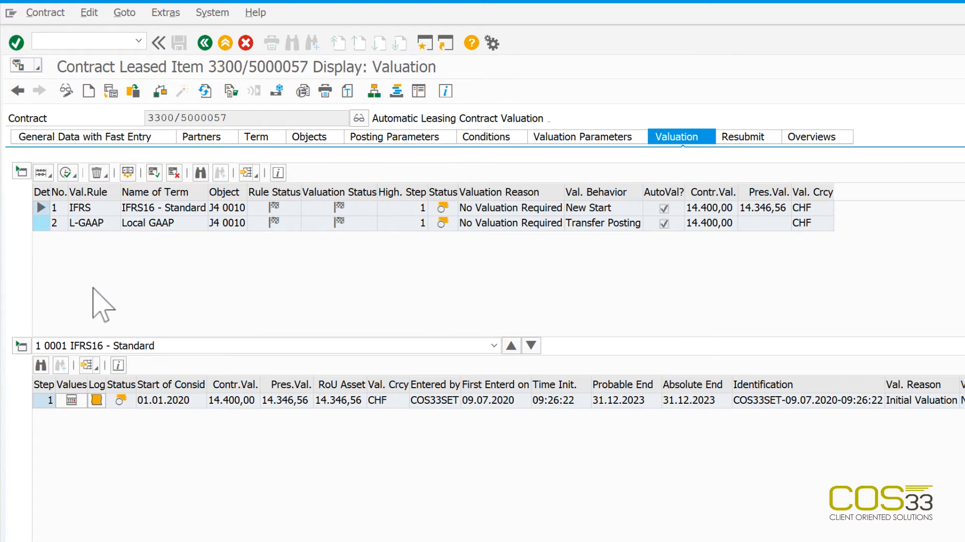
{"action": "left_click", "coordinate": [70, 400]}
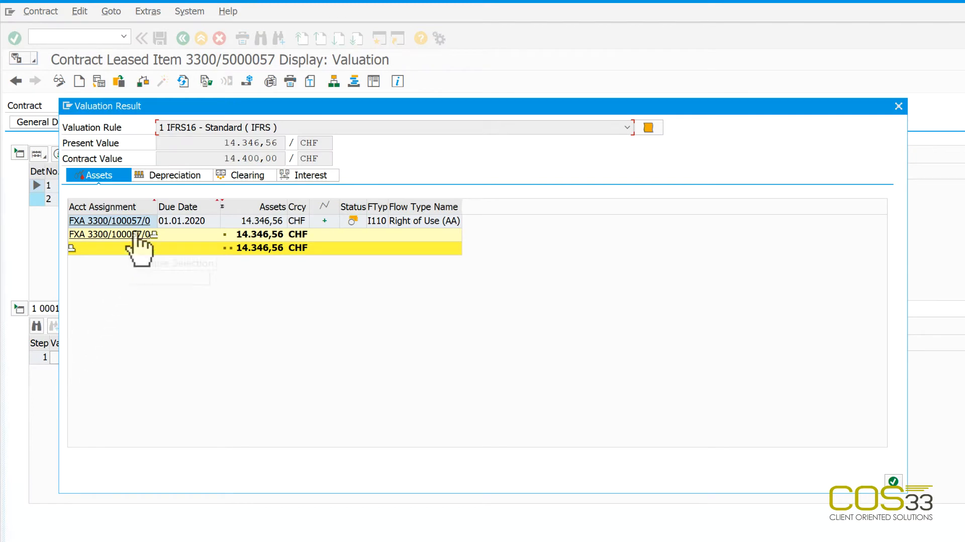
{"action": "left_click", "coordinate": [174, 176]}
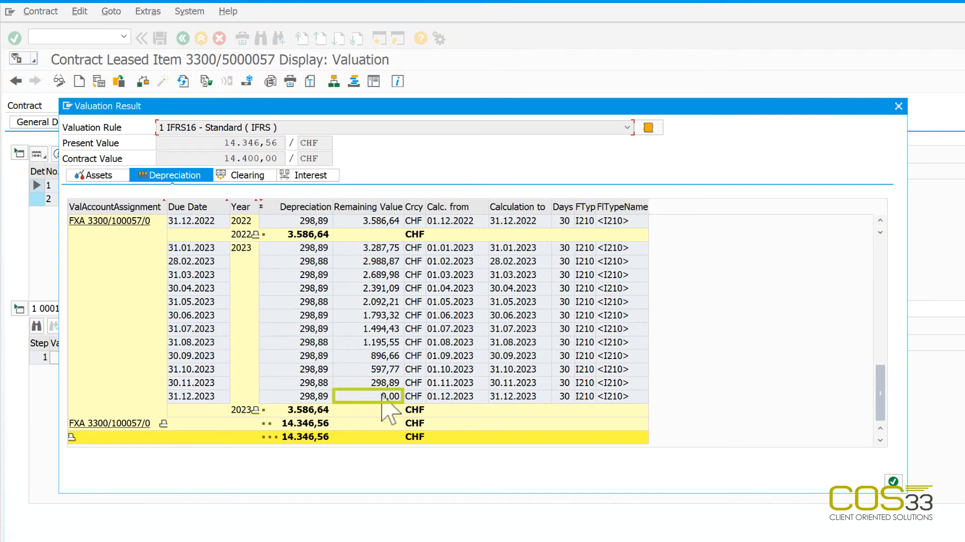
{"action": "left_click", "coordinate": [247, 176]}
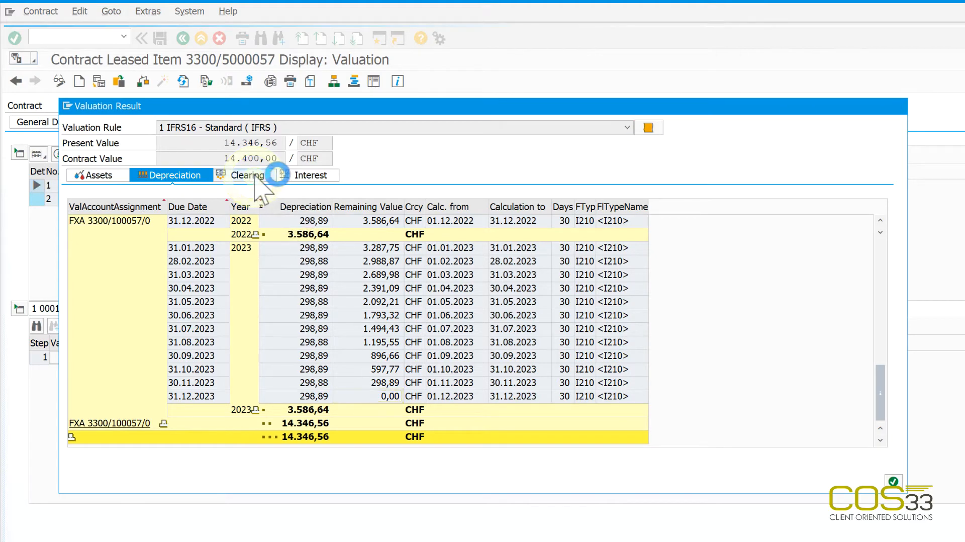
{"action": "left_click", "coordinate": [301, 175]}
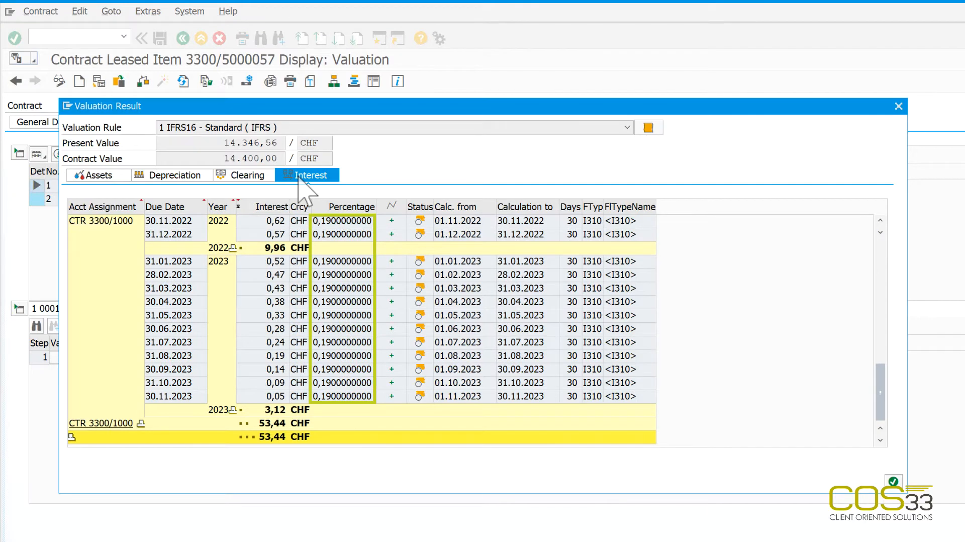
{"action": "left_click", "coordinate": [893, 481]}
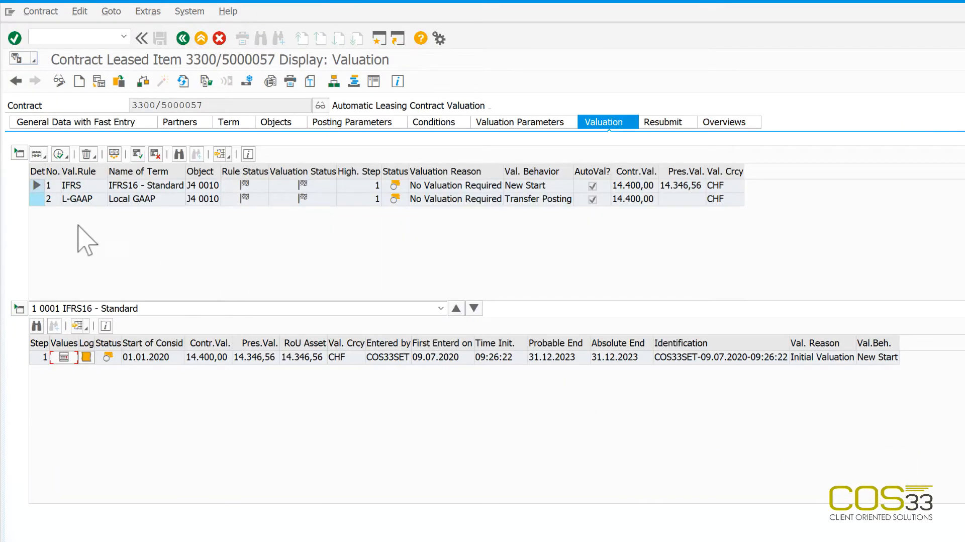
Review the transfer postings in the Local GAAP valuation result through the end of the contract term.
{"action": "left_click", "coordinate": [38, 198]}
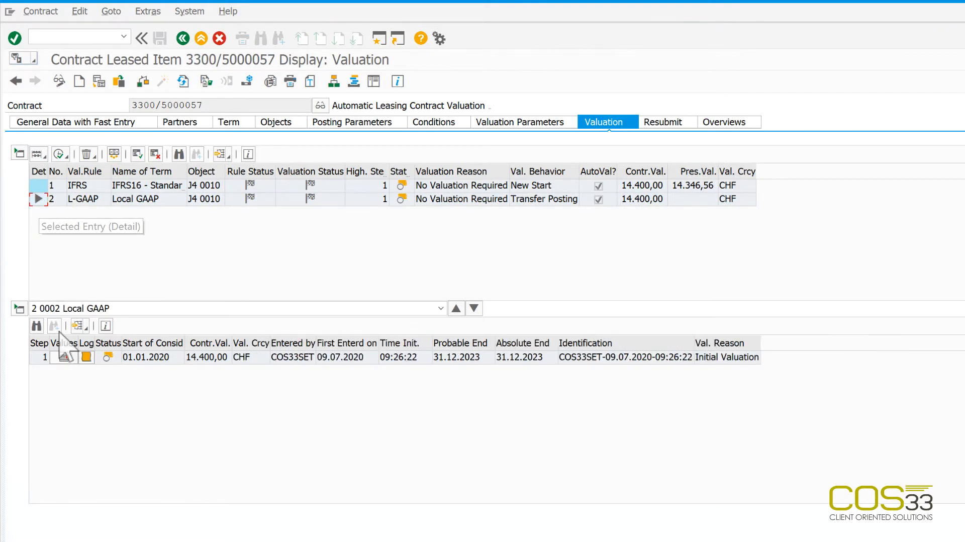
{"action": "left_click", "coordinate": [64, 356]}
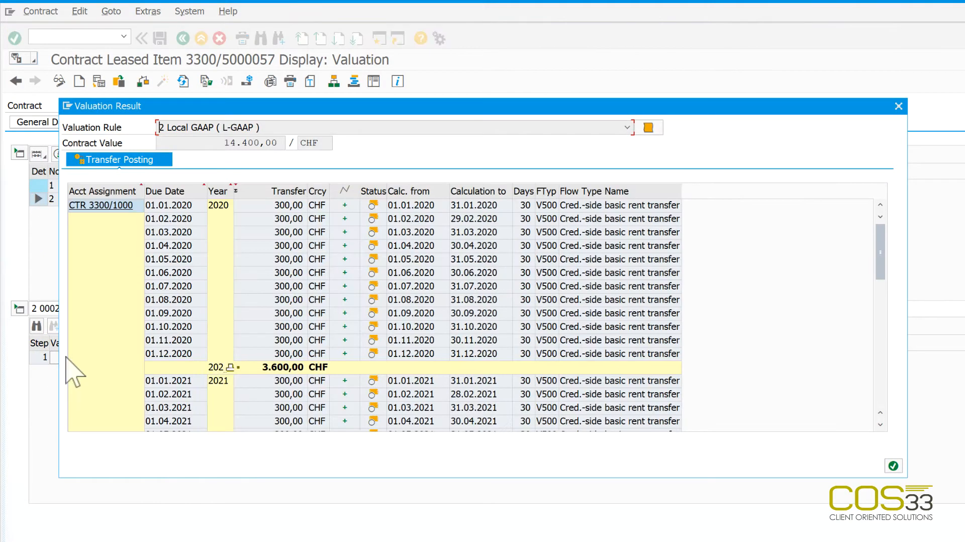
{"action": "left_click_drag", "start_coordinate": [880, 251], "coordinate": [883, 402]}
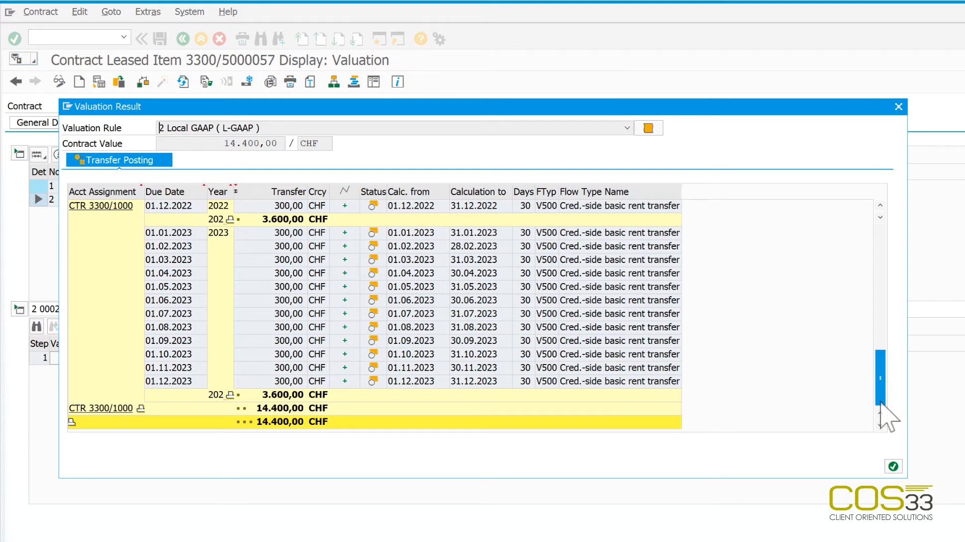
{"action": "left_click", "coordinate": [893, 466]}
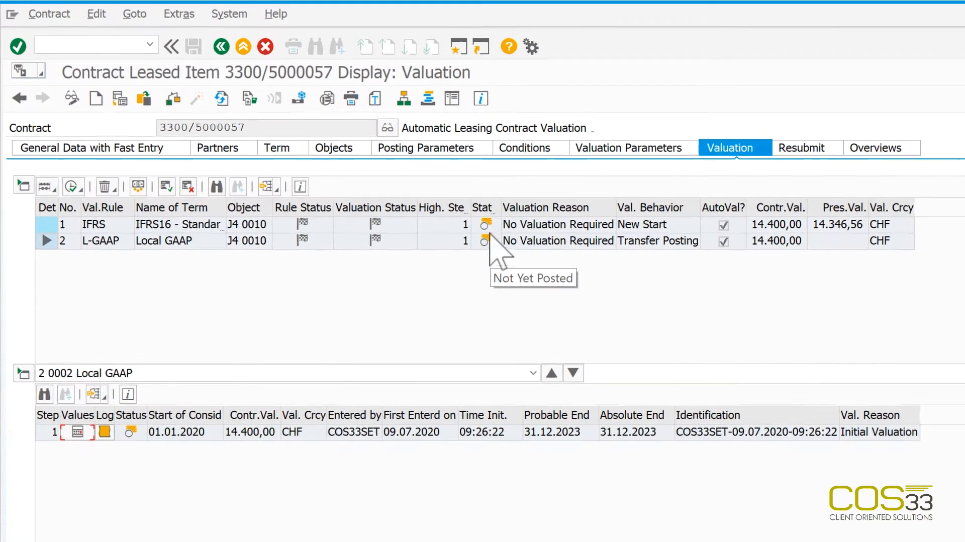
Post the contract's valuation for January 2020 as an update run, check the posting documents and return to the contract.
{"action": "left_click", "coordinate": [167, 186]}
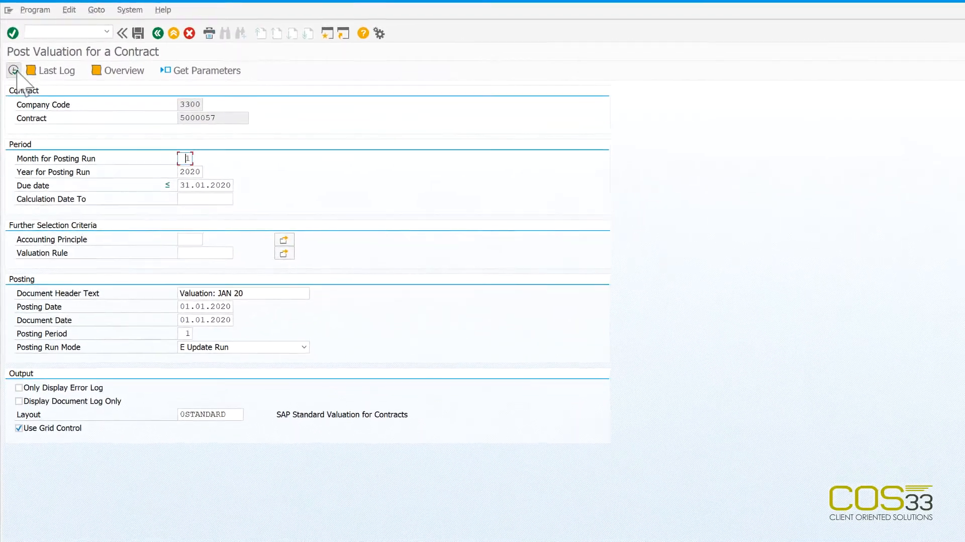
{"action": "left_click", "coordinate": [14, 77]}
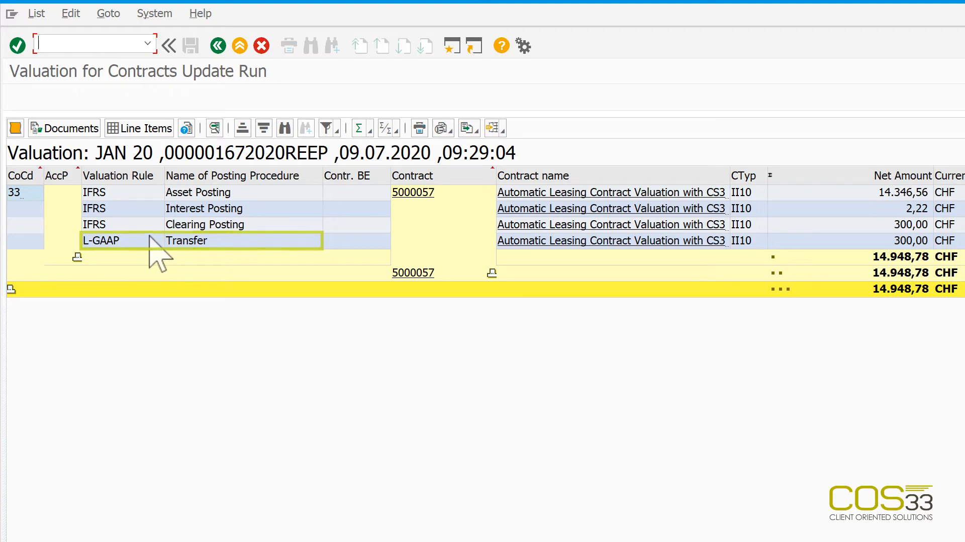
{"action": "left_click", "coordinate": [76, 128]}
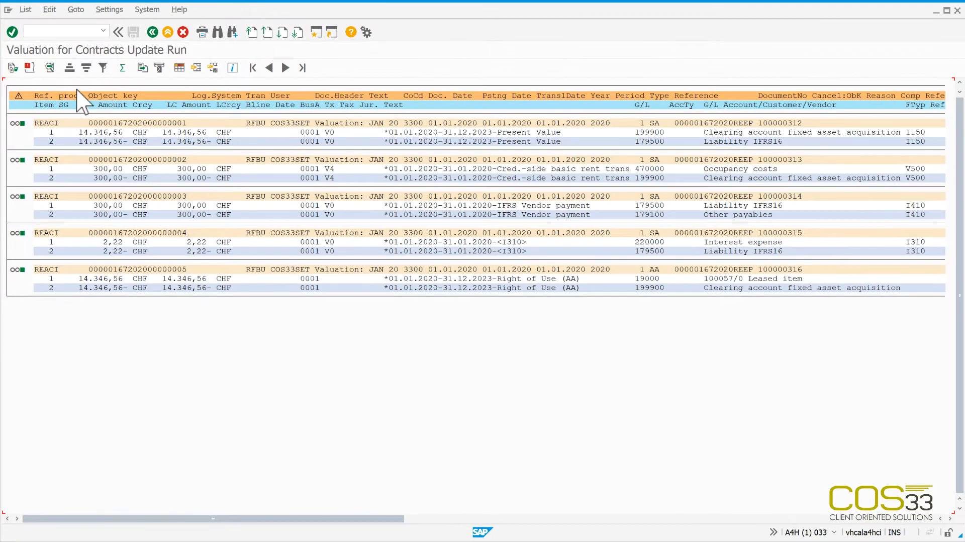
{"action": "left_click", "coordinate": [153, 33]}
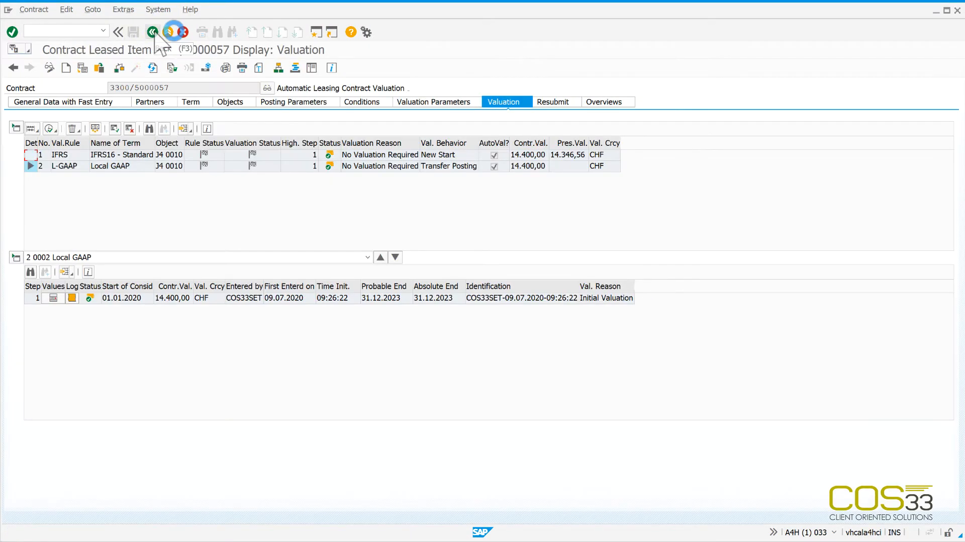
Extend the contract end date to 31.12.2025 in the general data and save the contract.
{"action": "left_click", "coordinate": [105, 103]}
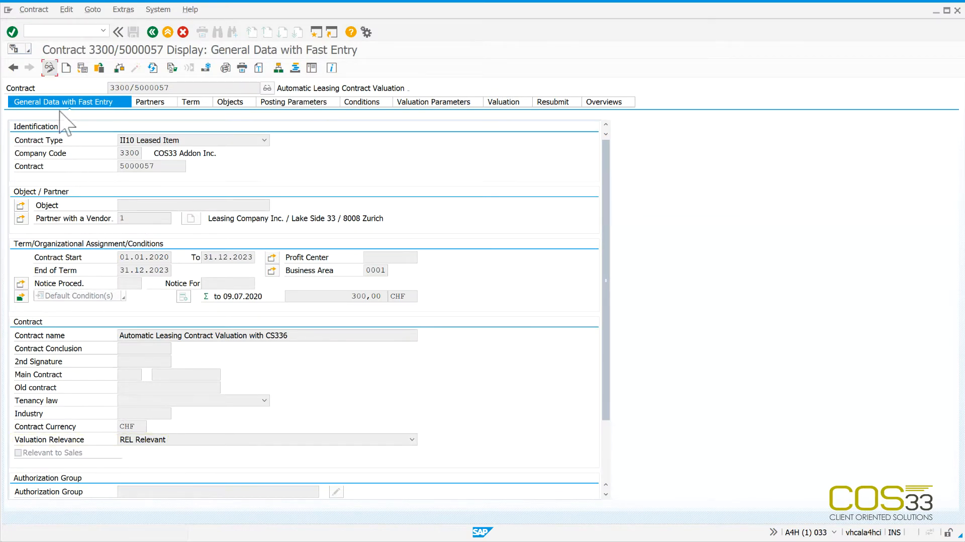
{"action": "left_click", "coordinate": [49, 67]}
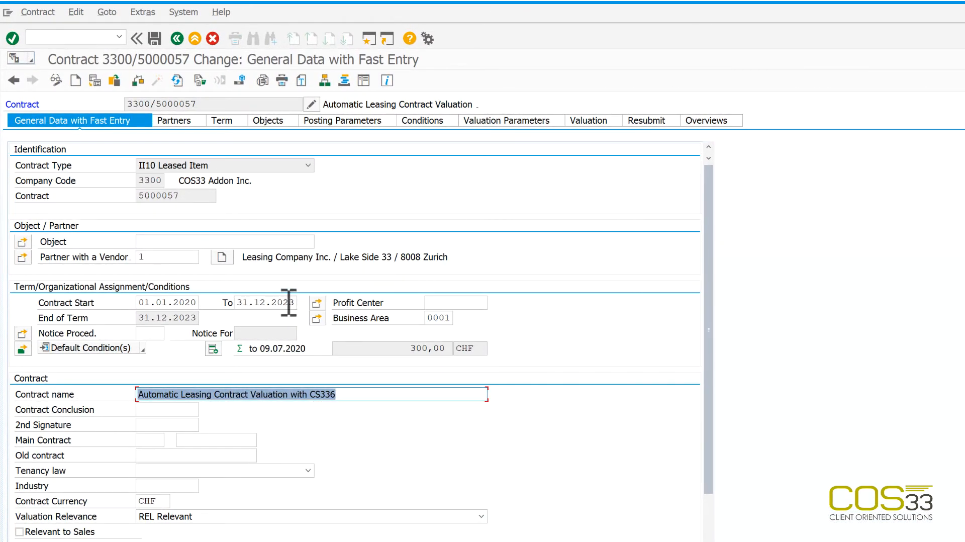
{"action": "left_click_drag", "start_coordinate": [289, 302], "coordinate": [297, 302]}
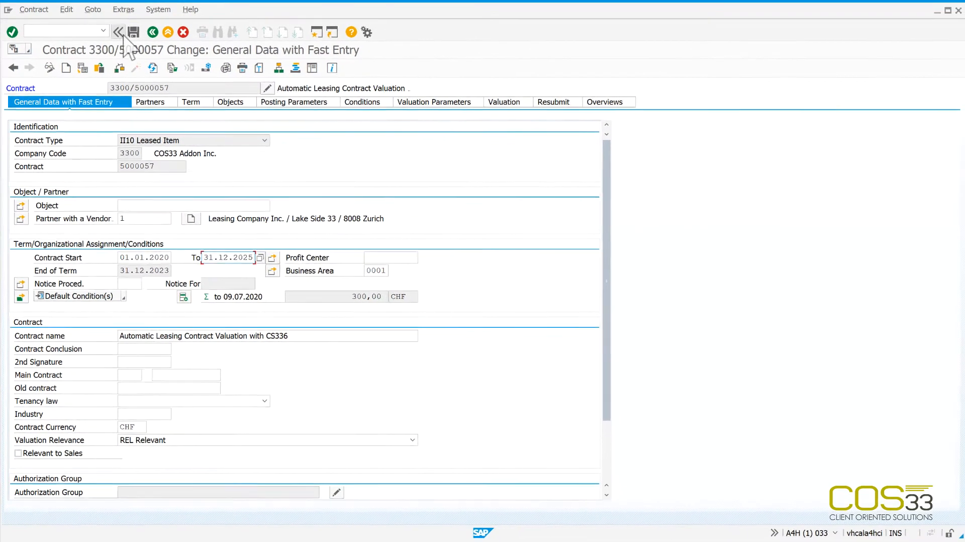
{"action": "left_click", "coordinate": [133, 32]}
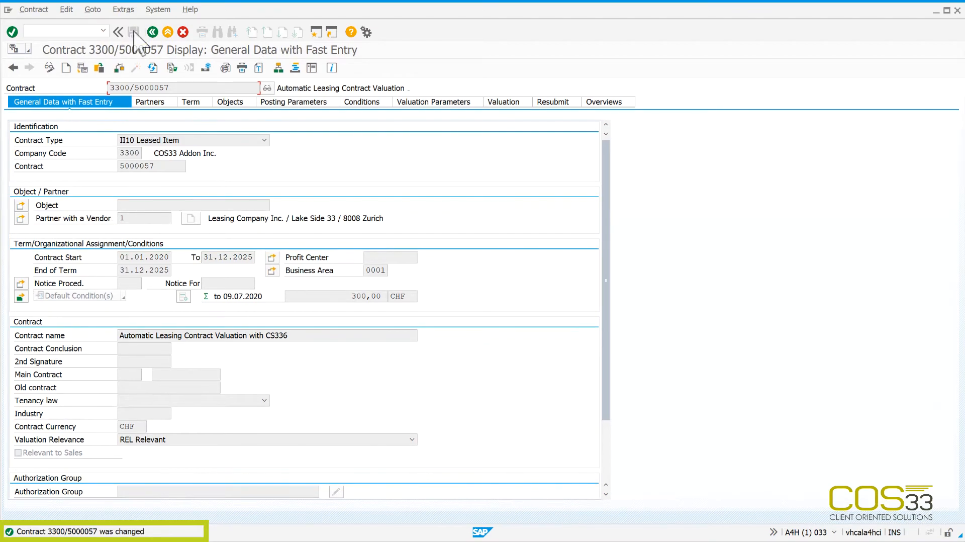
Check the earlier and current validity periods of the IFRS16 - Standard and Local GAAP rules in the contract's valuation parameters.
{"action": "left_click", "coordinate": [408, 103]}
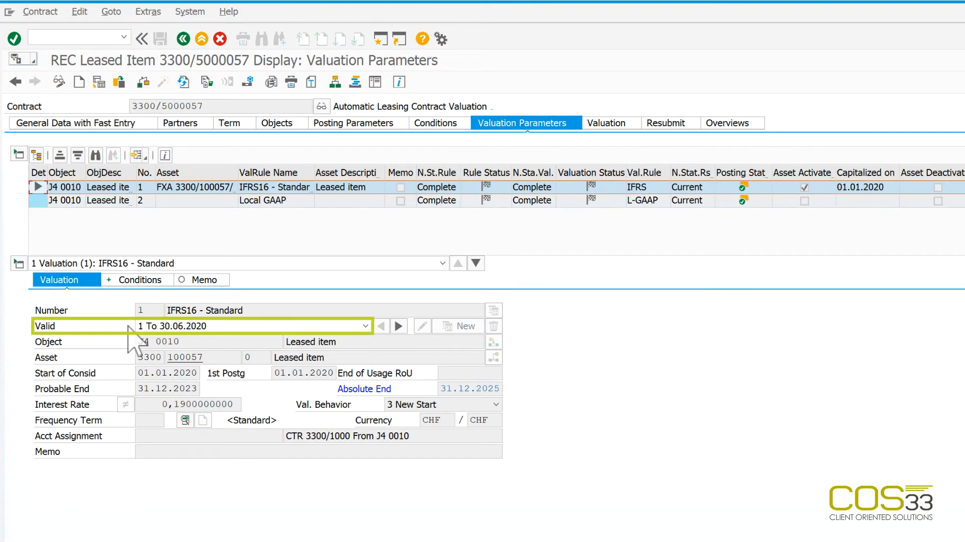
{"action": "left_click", "coordinate": [400, 326]}
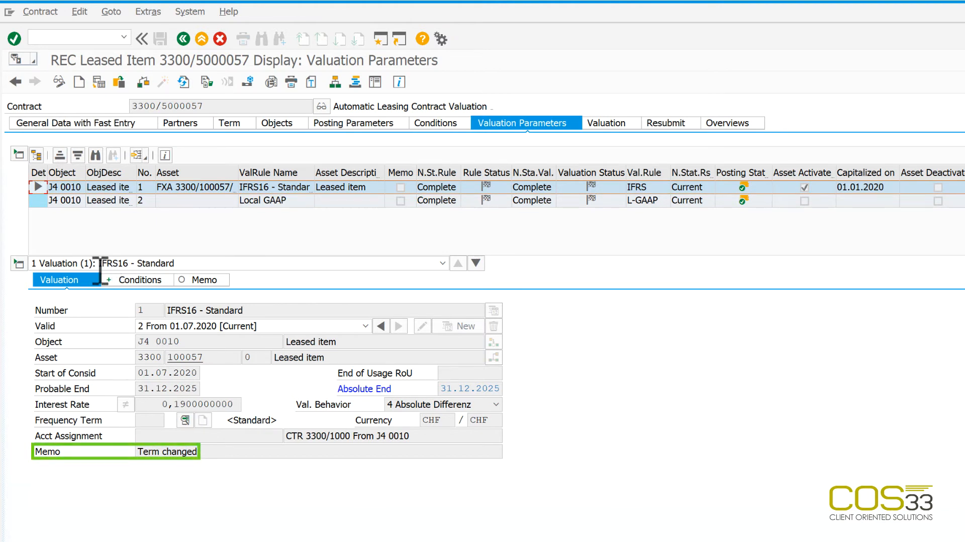
{"action": "left_click", "coordinate": [38, 200]}
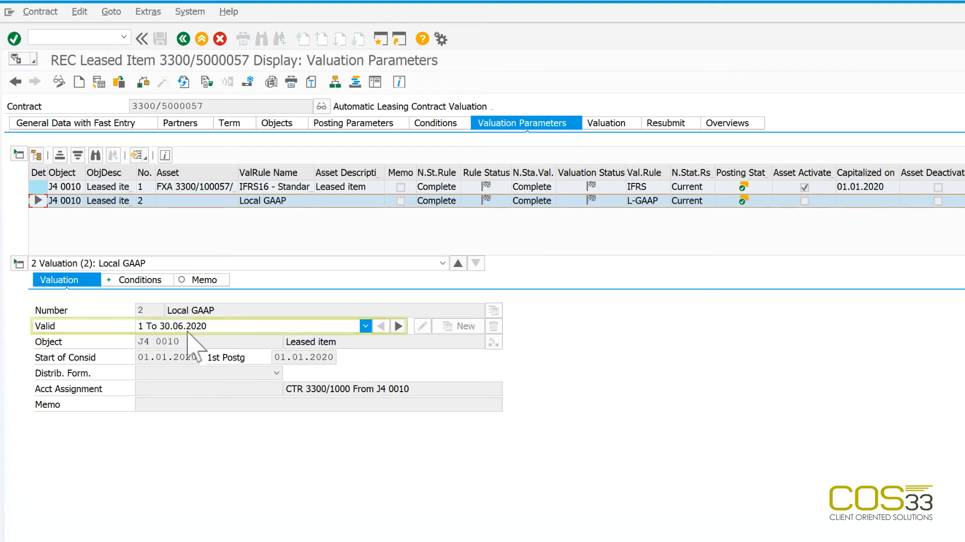
{"action": "left_click", "coordinate": [398, 325]}
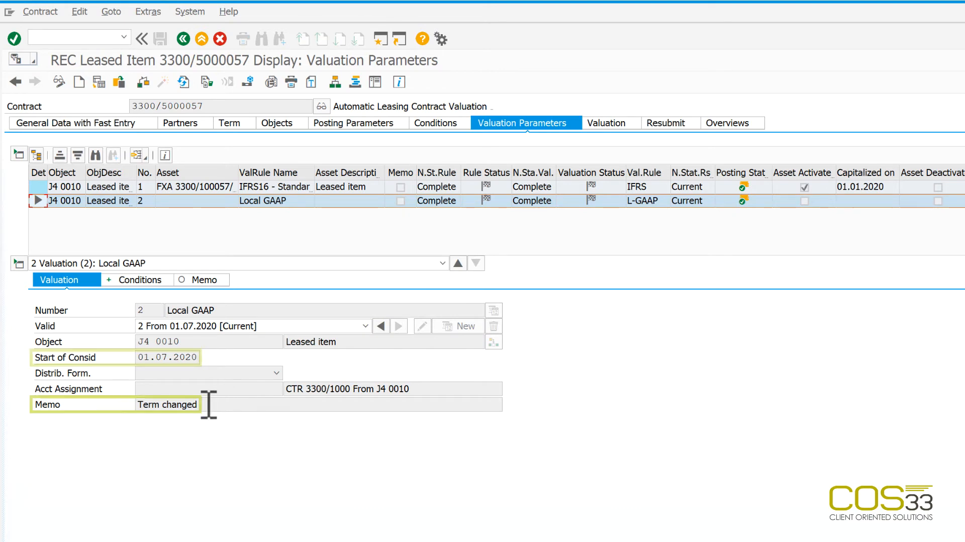
Examine the asset, depreciation, clearing and interest values of the IFRS16 - Standard subsequent valuation, step 2, through the end of the extended term.
{"action": "left_click", "coordinate": [607, 124]}
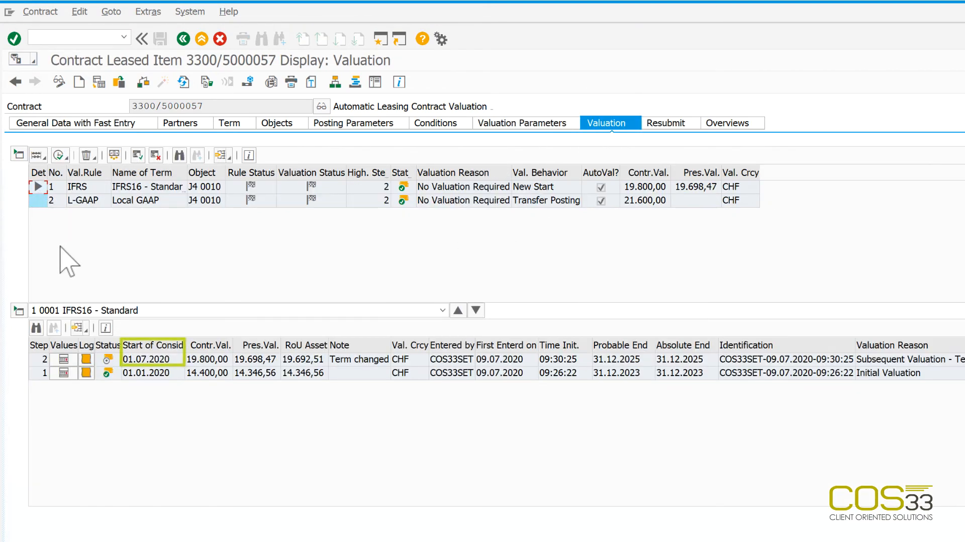
{"action": "left_click", "coordinate": [63, 360]}
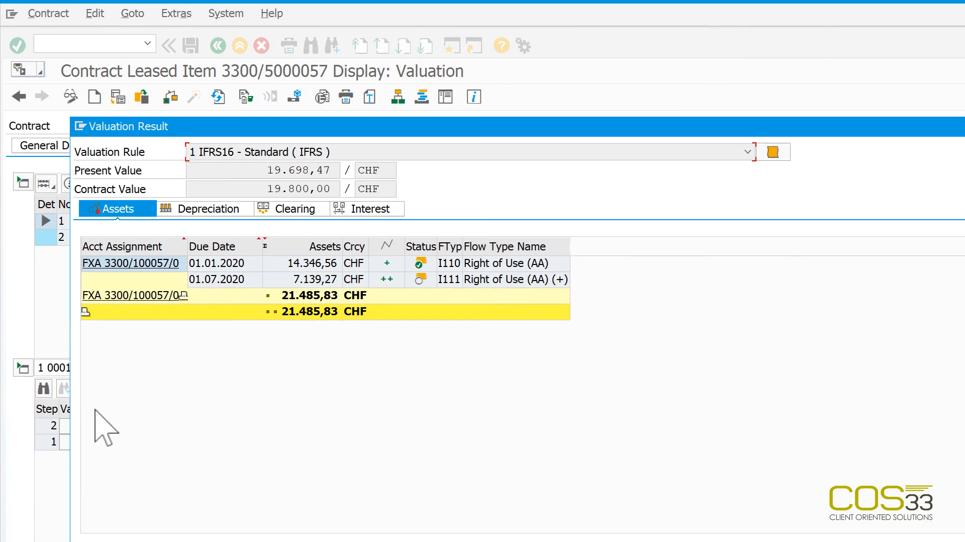
{"action": "left_click", "coordinate": [207, 208]}
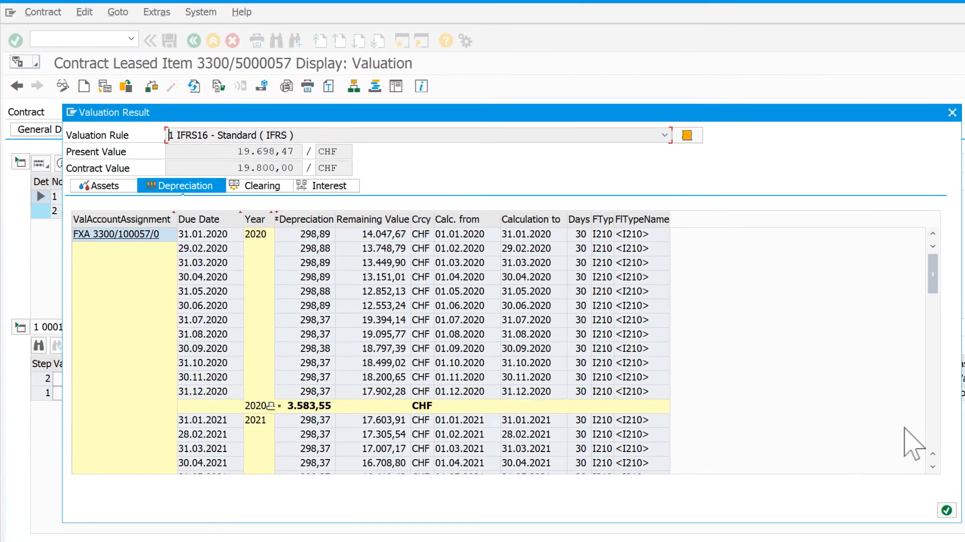
{"action": "left_click", "coordinate": [964, 495]}
{"action": "left_click", "coordinate": [901, 425]}
{"action": "left_click", "coordinate": [900, 425]}
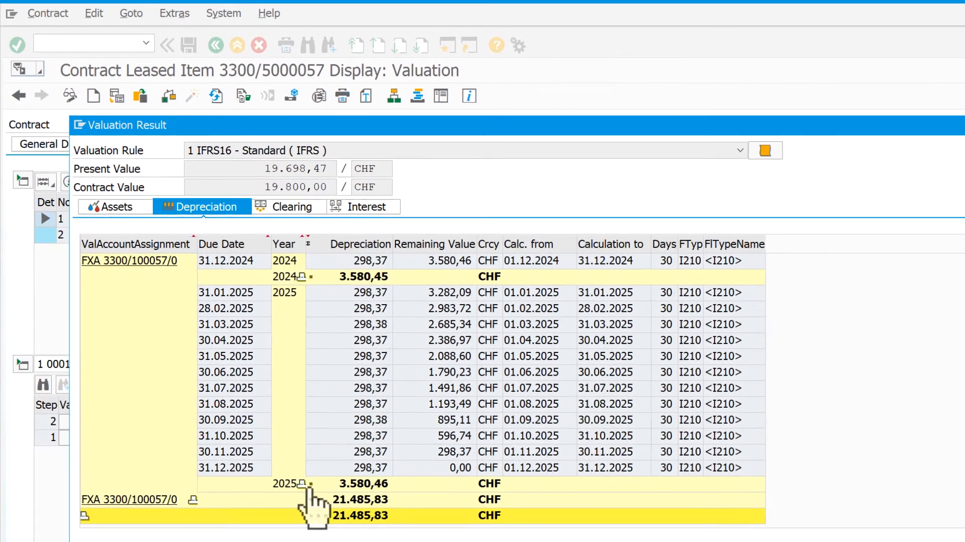
{"action": "left_click", "coordinate": [296, 210]}
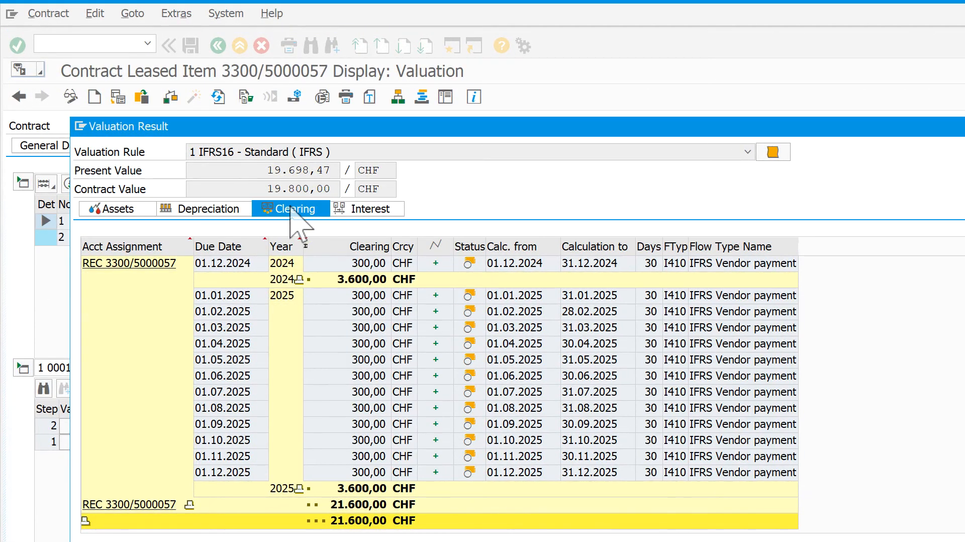
{"action": "left_click", "coordinate": [362, 208]}
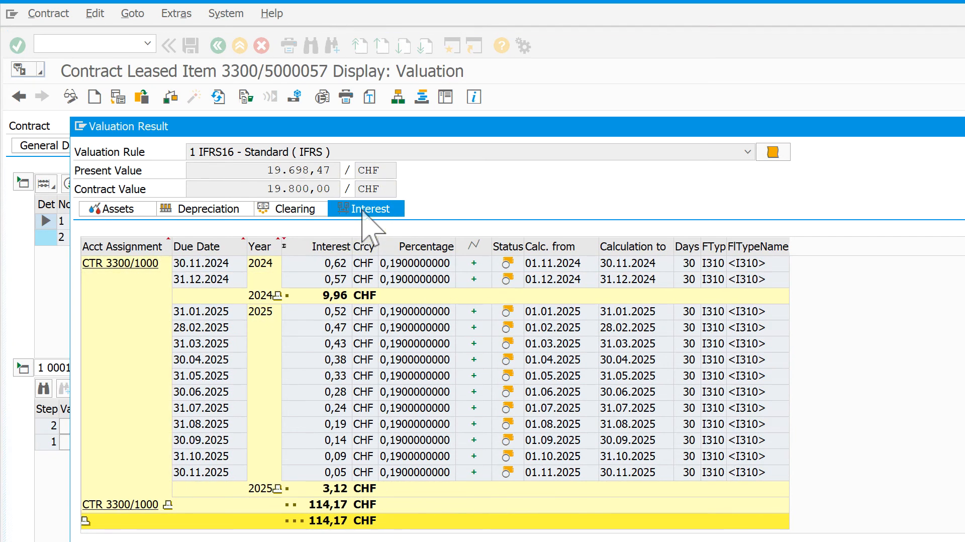